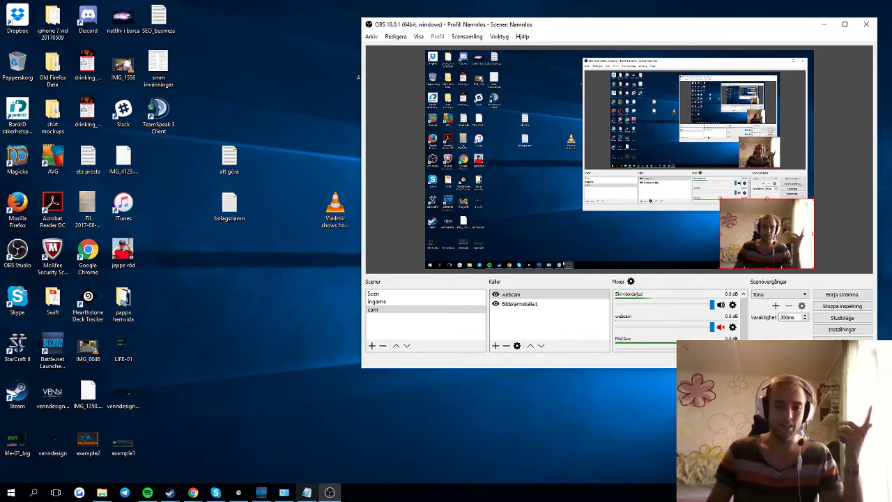
Restore Chrome and load the Grammarly for Chrome Web Store listing in a new tab.
{"action": "left_click", "coordinate": [330, 492]}
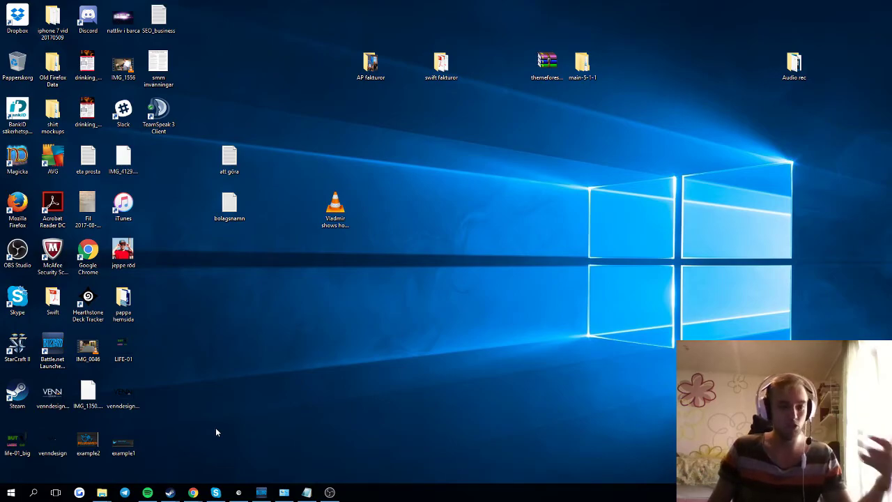
{"action": "mouse_move", "coordinate": [193, 492]}
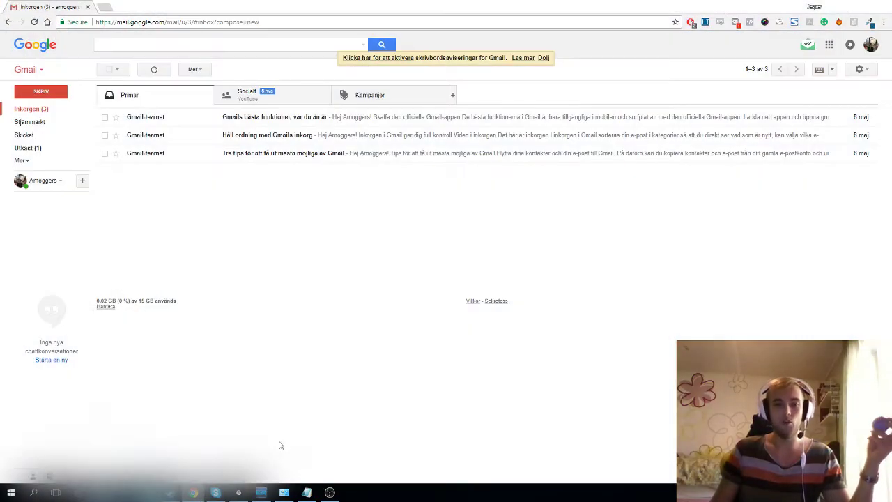
{"action": "left_click", "coordinate": [282, 450]}
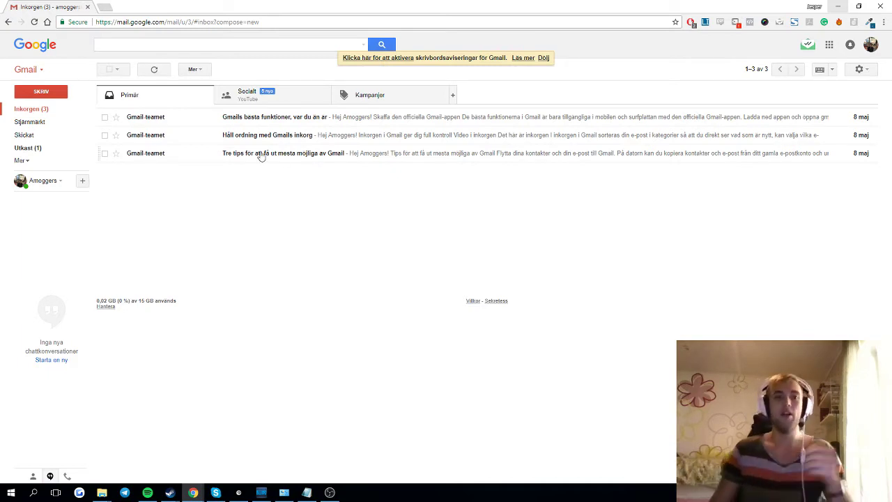
{"action": "left_click", "coordinate": [106, 7]}
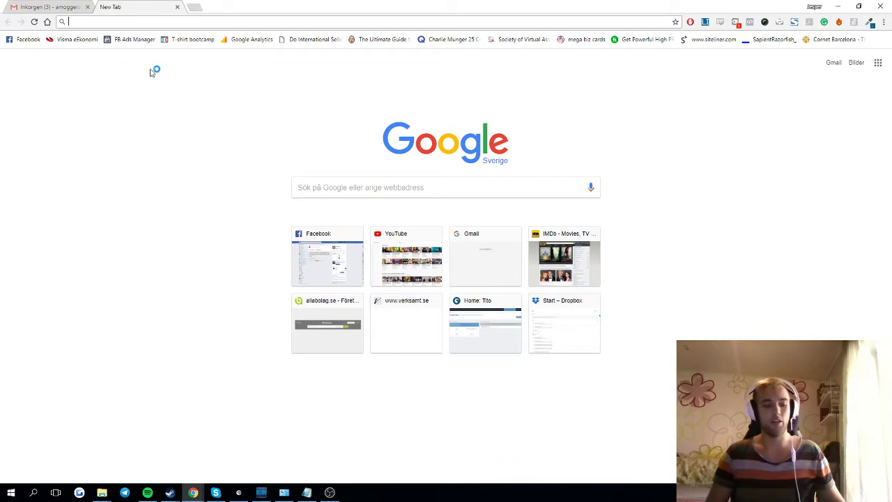
{"action": "type", "text": "https://chrome.google.com/webstore/detail/grammarly-for-chrome/kbfnbcaeplbcioakkpcpgfkobkghlhen"}
{"action": "key", "text": "Return"}
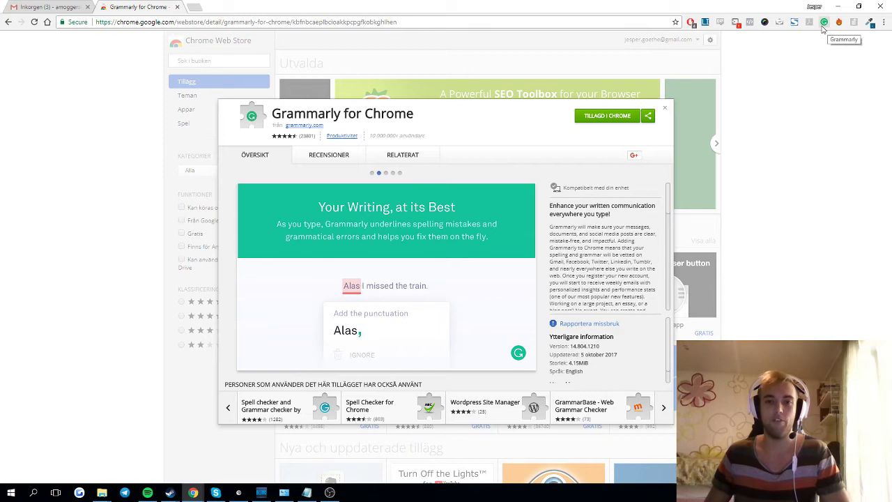
Start a full-screen Gmail message with a short greeting: 'hello every body! my name its …' plus the sender's name.
{"action": "left_click", "coordinate": [68, 10]}
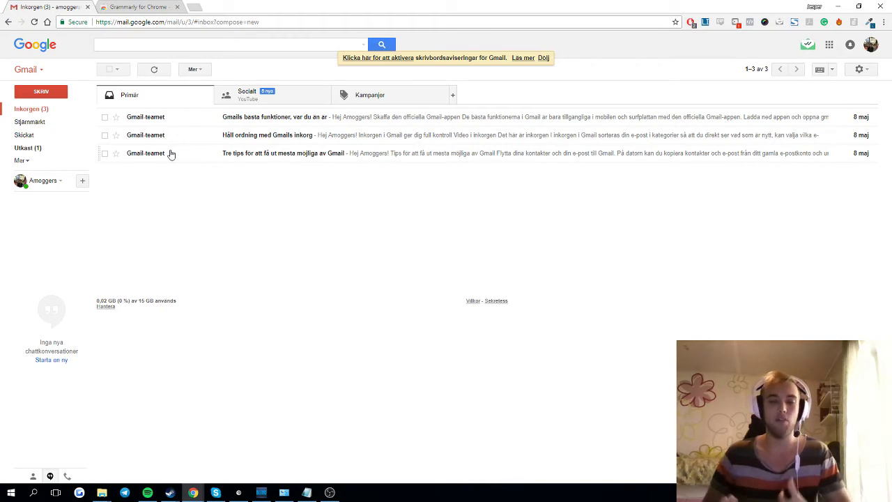
{"action": "left_click", "coordinate": [41, 91]}
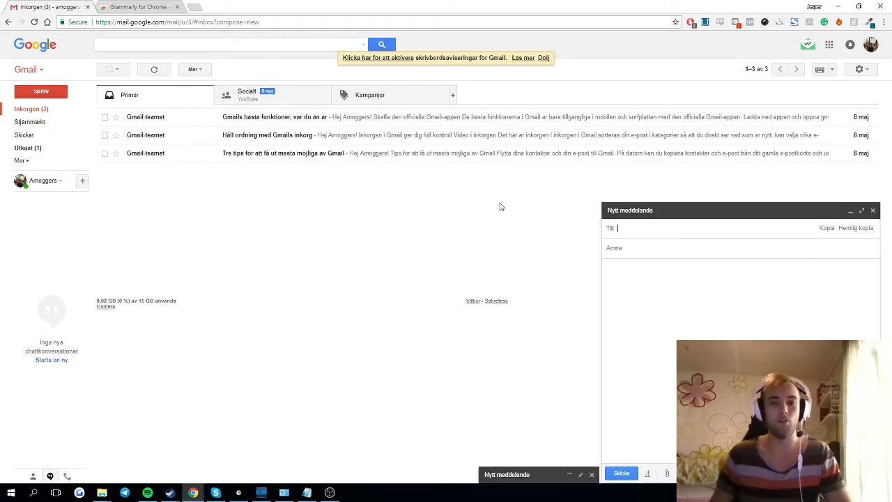
{"action": "left_click", "coordinate": [862, 211]}
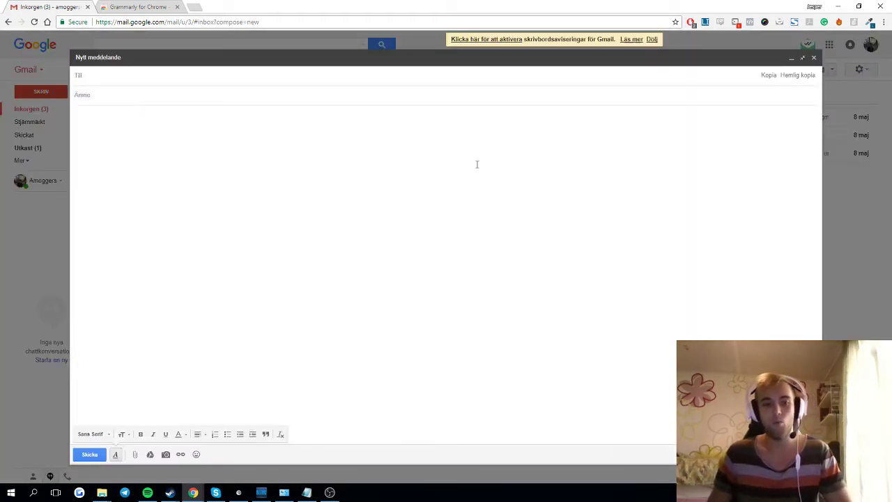
{"action": "left_click", "coordinate": [291, 119]}
{"action": "type", "text": "hello every body! my name its valdmir!"}
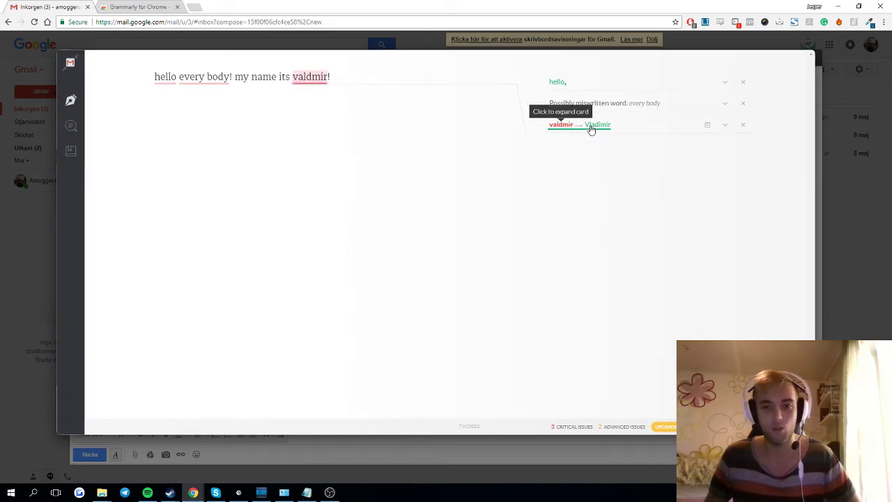
Accept Grammarly's fixes for the misspelled name and 'every body' → 'everybody'.
{"action": "left_click", "coordinate": [601, 125]}
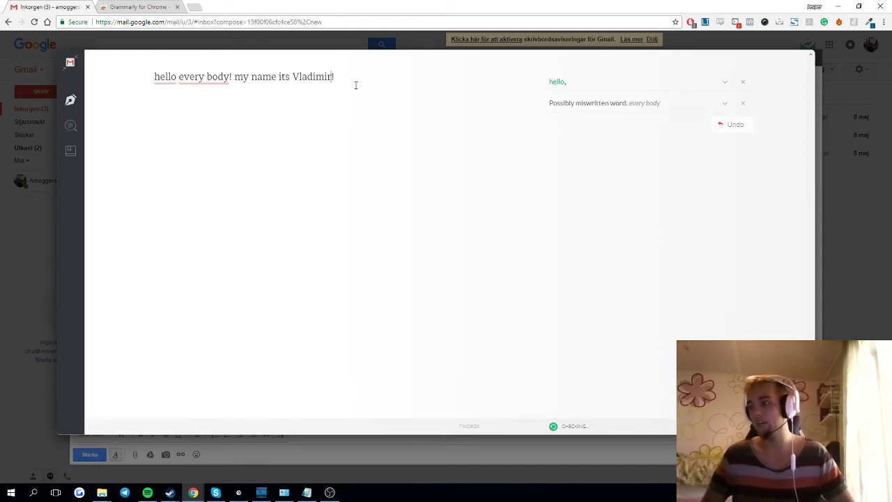
{"action": "left_click", "coordinate": [185, 78]}
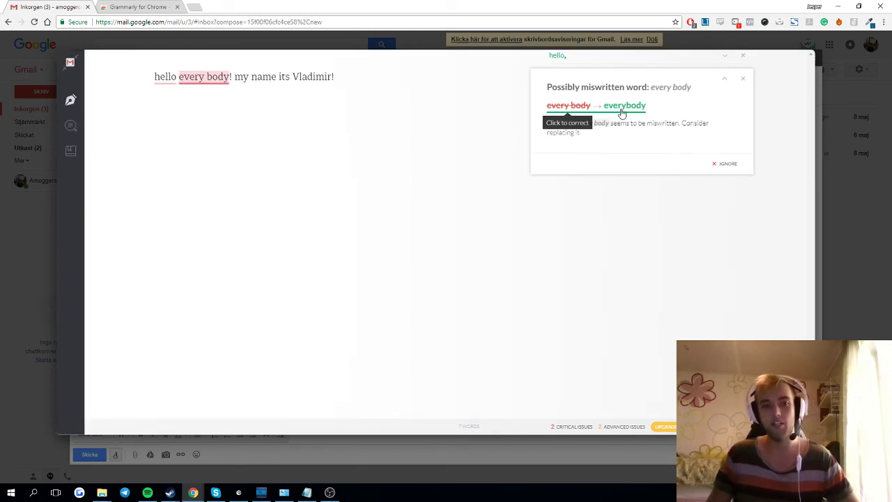
{"action": "left_click", "coordinate": [620, 113]}
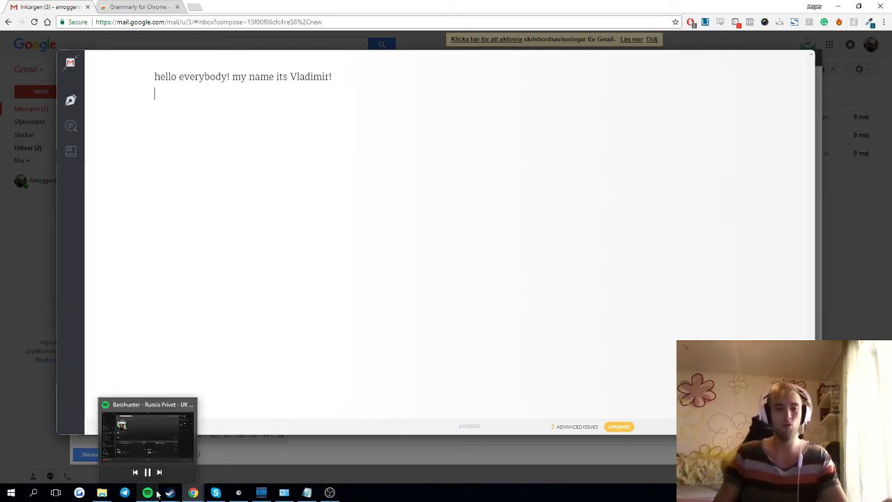
{"action": "mouse_move", "coordinate": [147, 492]}
{"action": "mouse_move", "coordinate": [148, 435]}
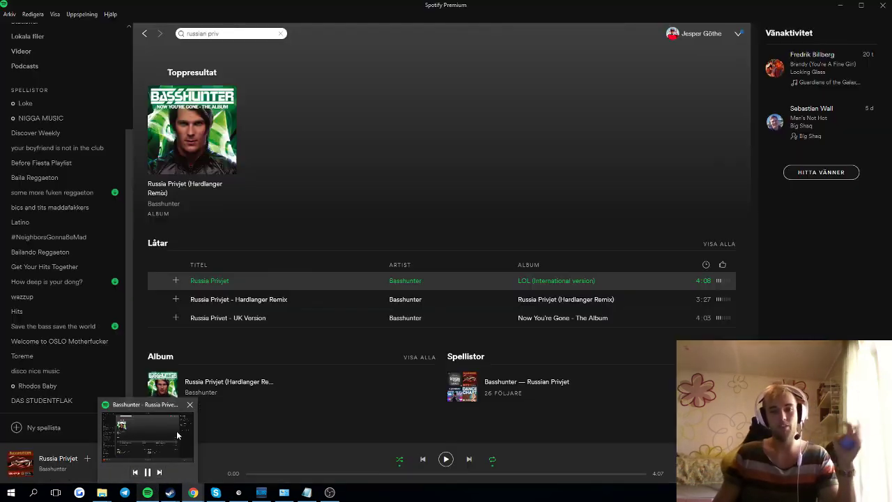
Check Spotify's playing track, then minimize Spotify and restore OBS over the draft.
{"action": "left_click", "coordinate": [176, 433]}
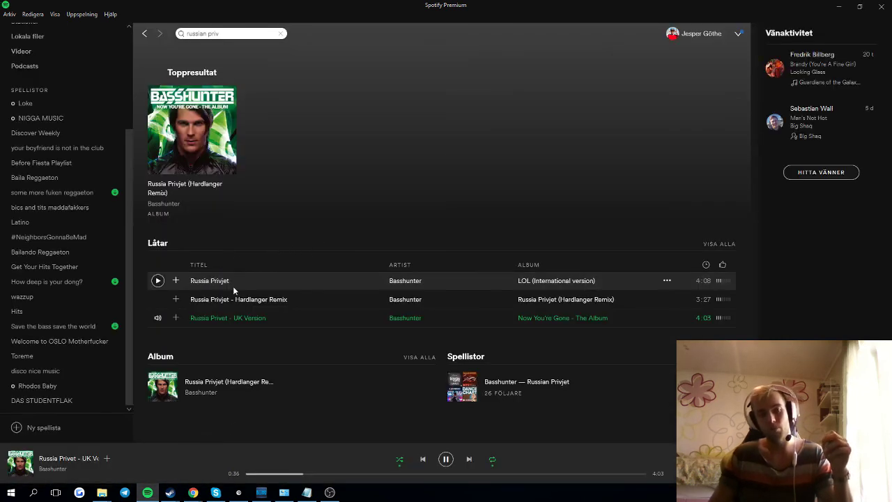
{"action": "left_click", "coordinate": [147, 493]}
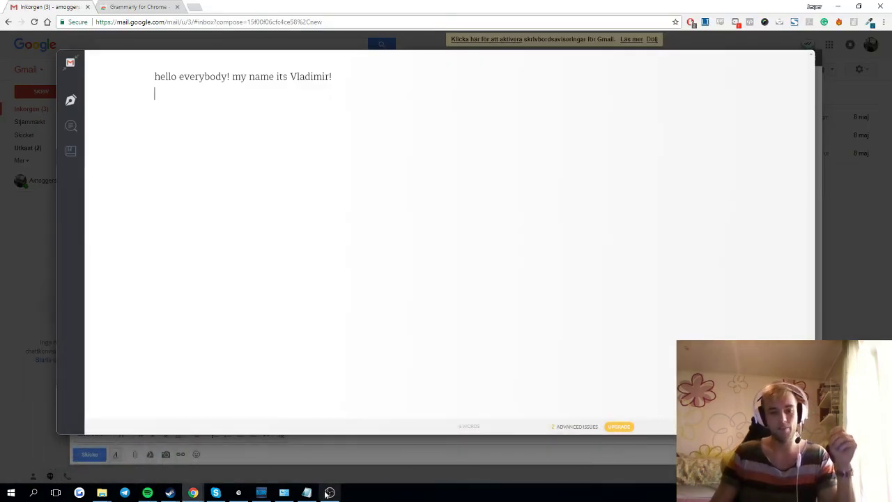
{"action": "left_click", "coordinate": [330, 492]}
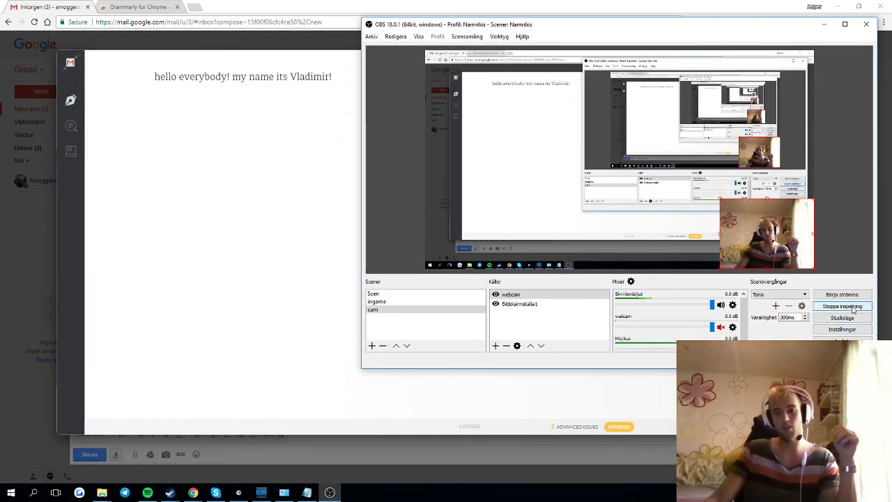